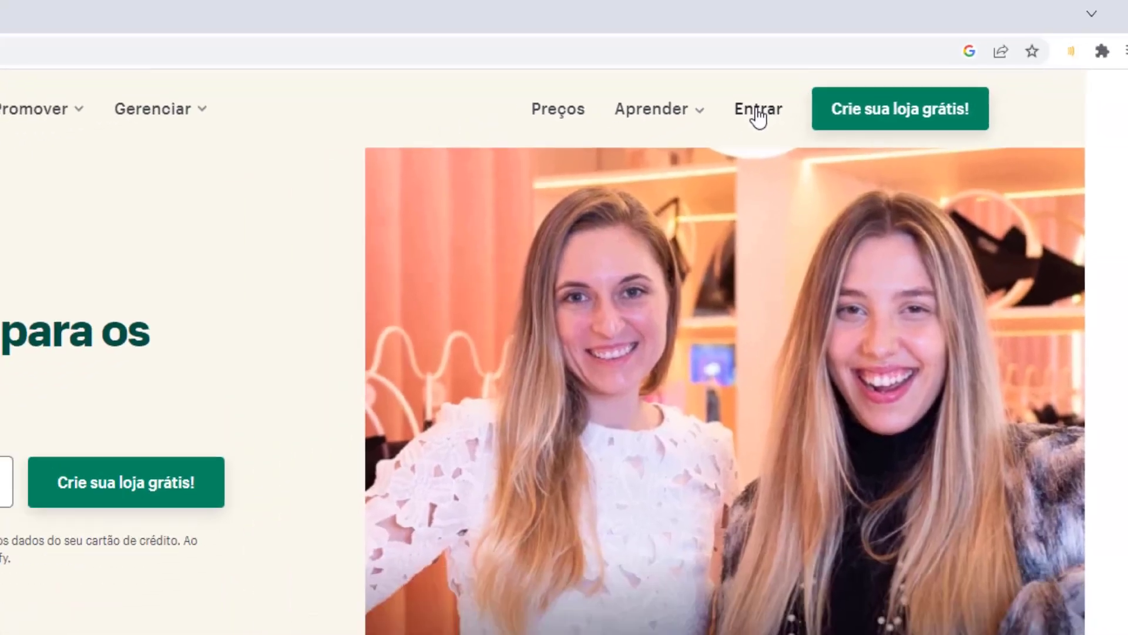
- Enter the store admin and open the Carrinho page of the current Refresh theme in the theme editor
click(716, 143)
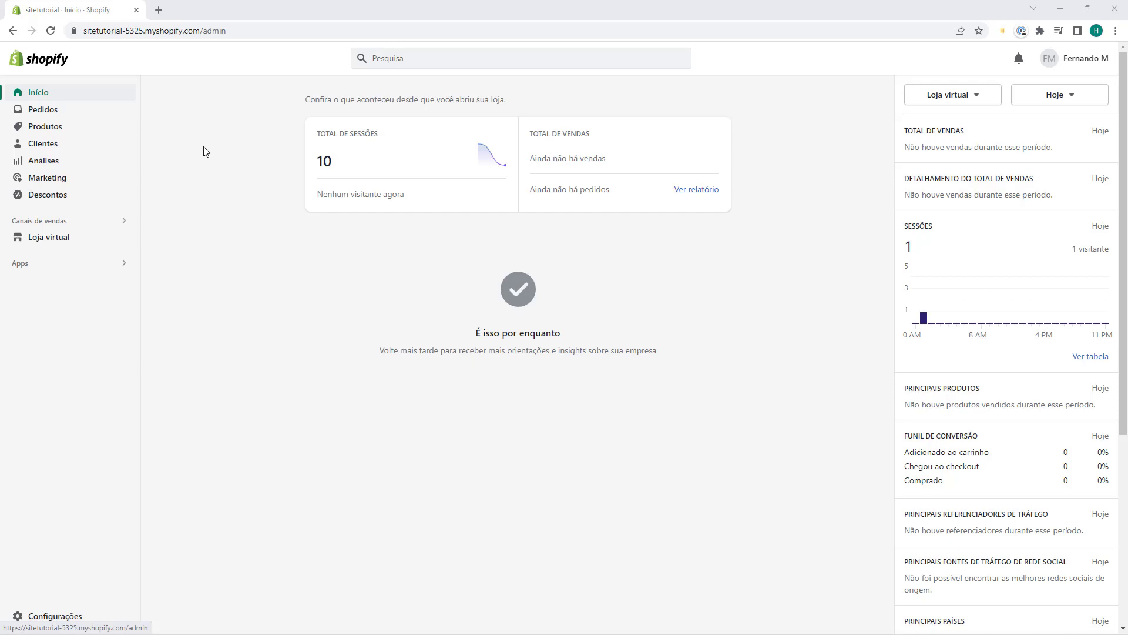
click(50, 244)
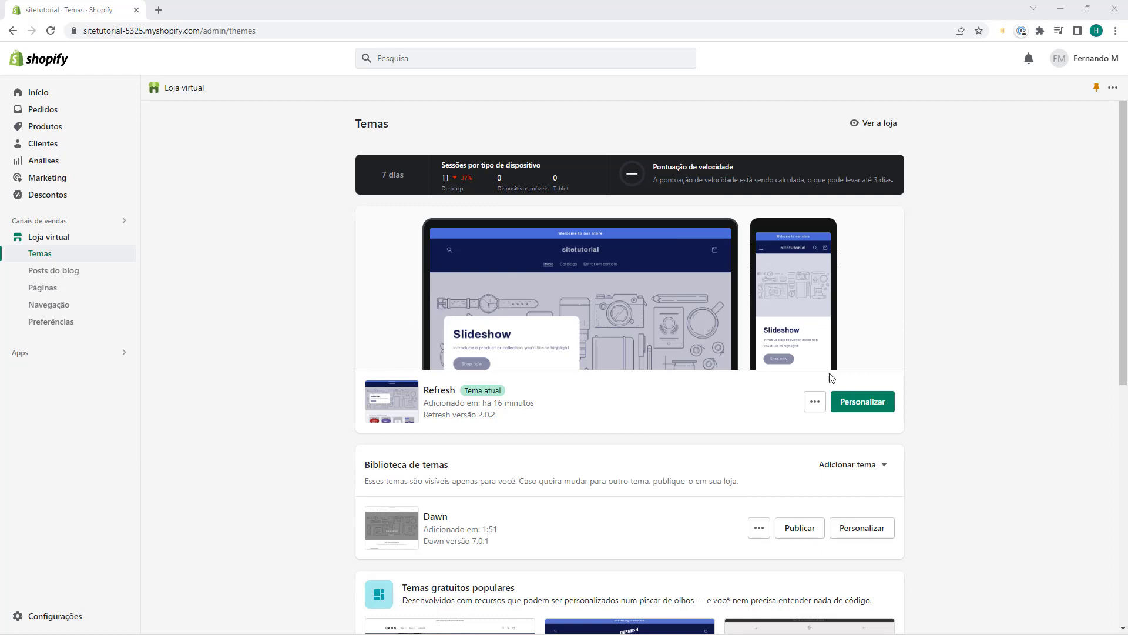
click(862, 402)
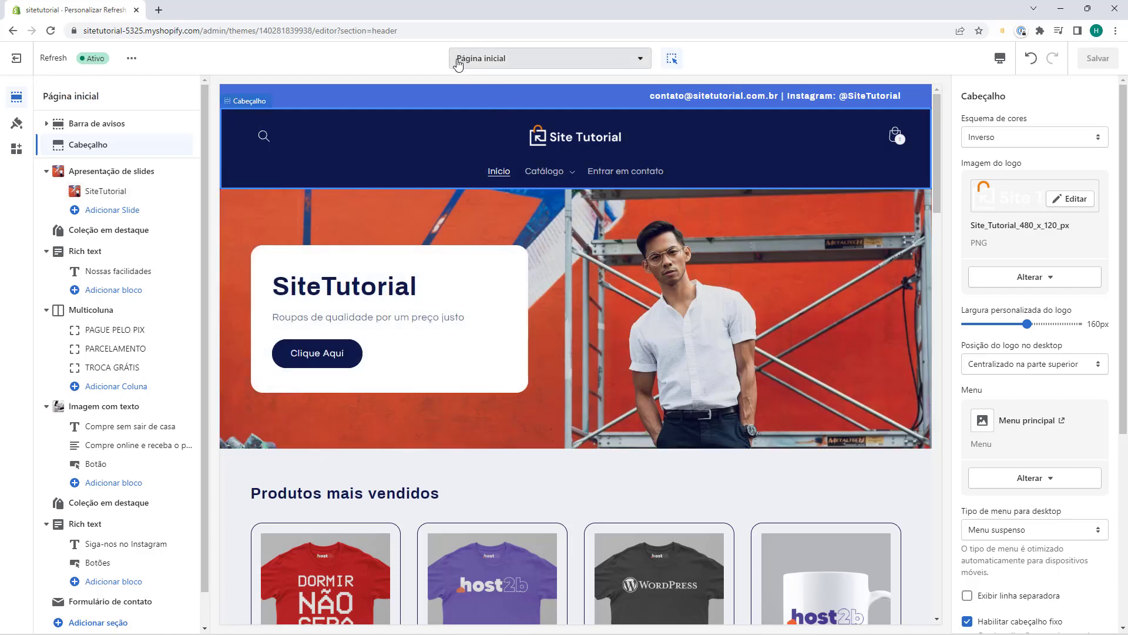
click(529, 62)
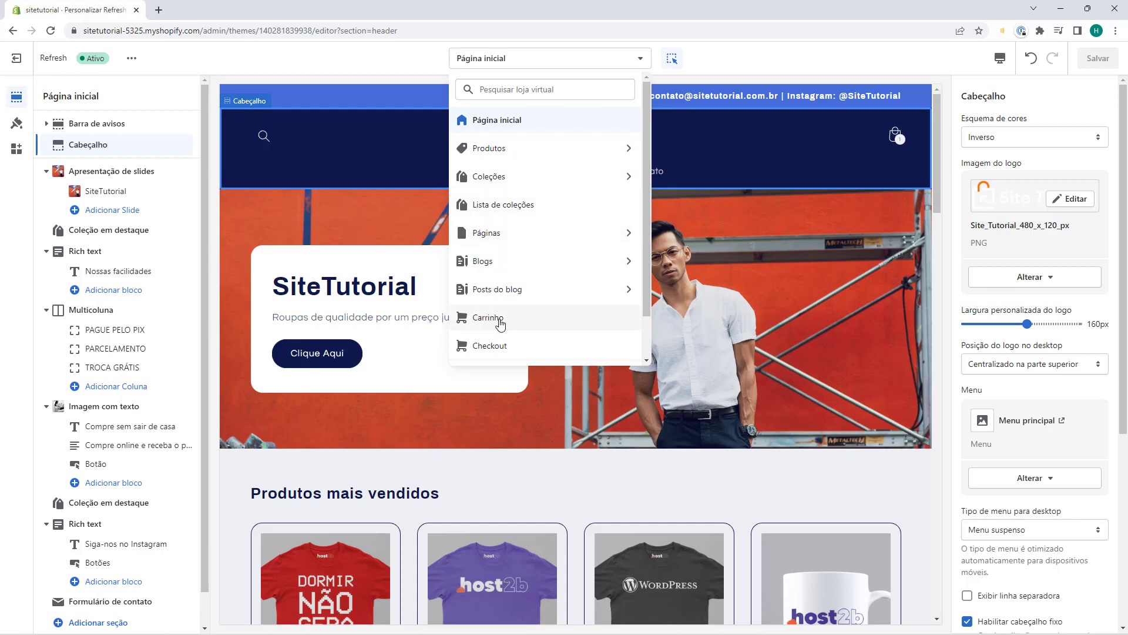
click(500, 324)
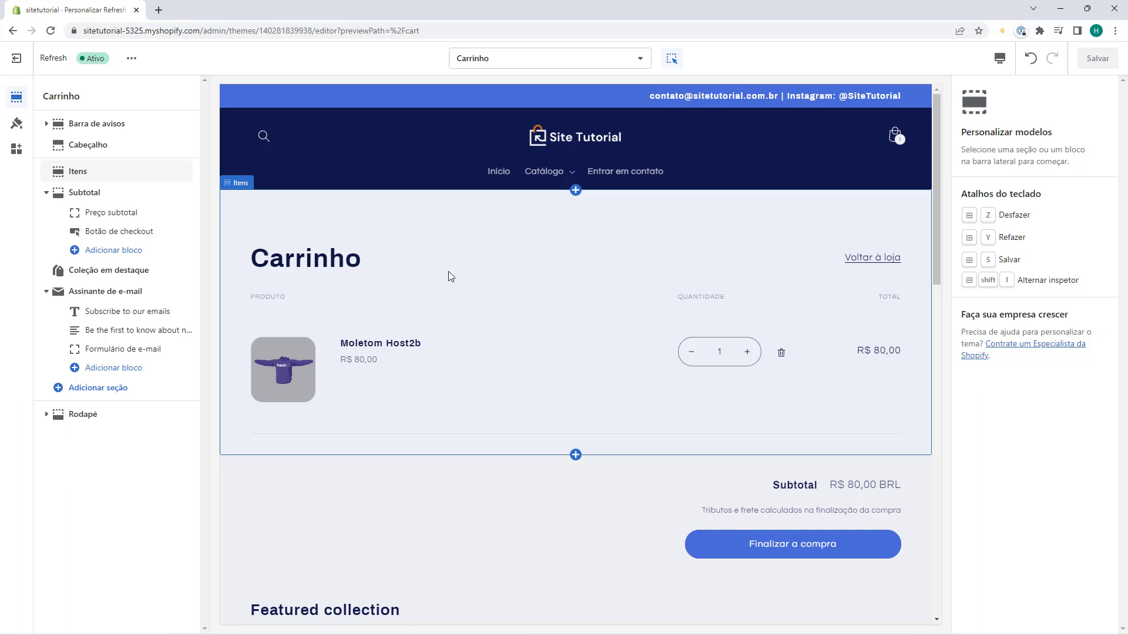
- Examine the cart page's items, subtotal, featured collection and e-mail signup sections in the preview
scroll(448, 271, down, 4)
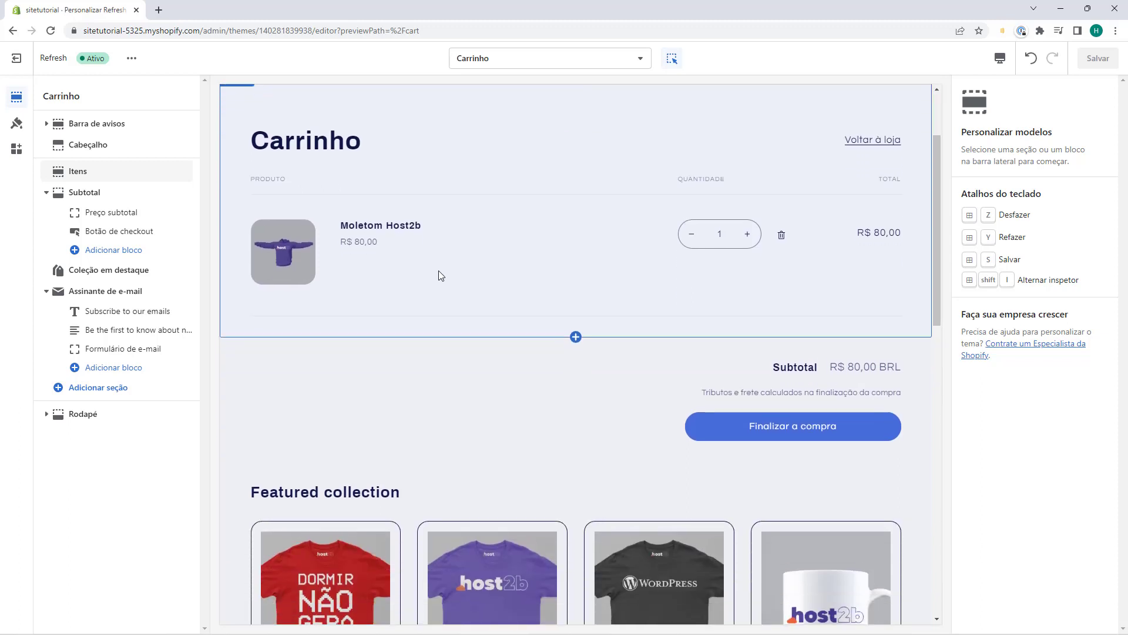
scroll(440, 276, down, 7)
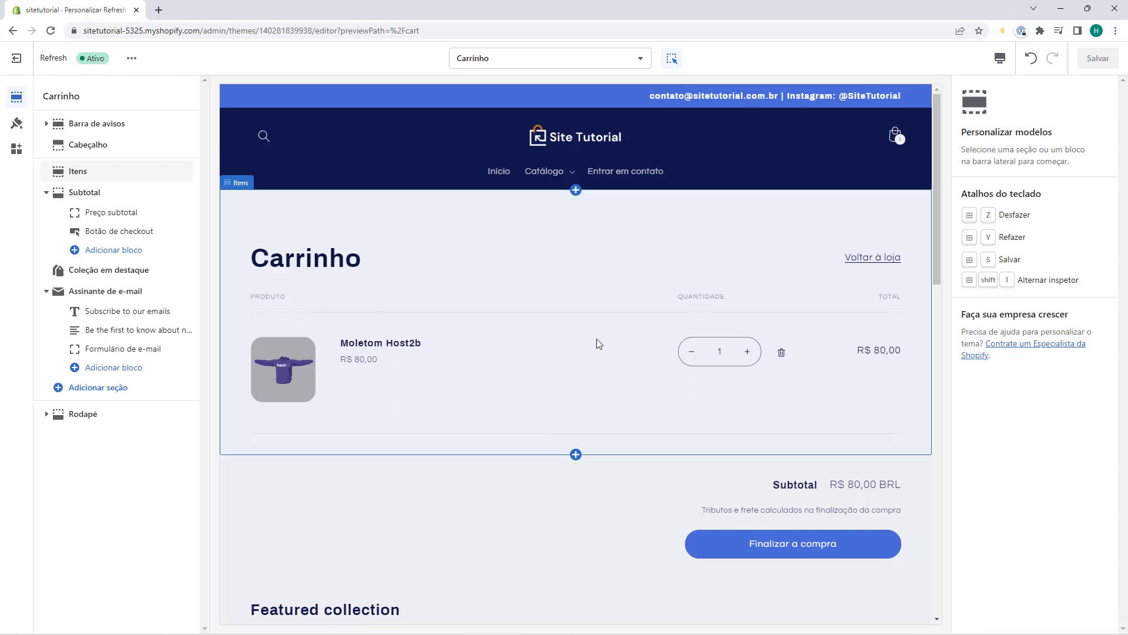
scroll(597, 344, down, 2)
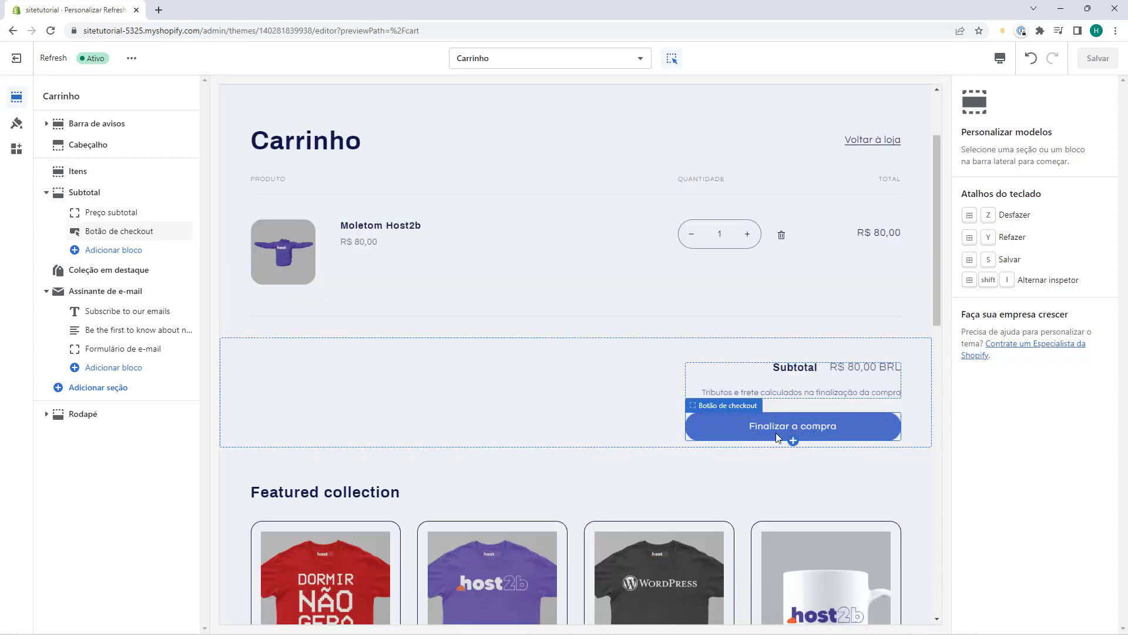
scroll(488, 315, down, 4)
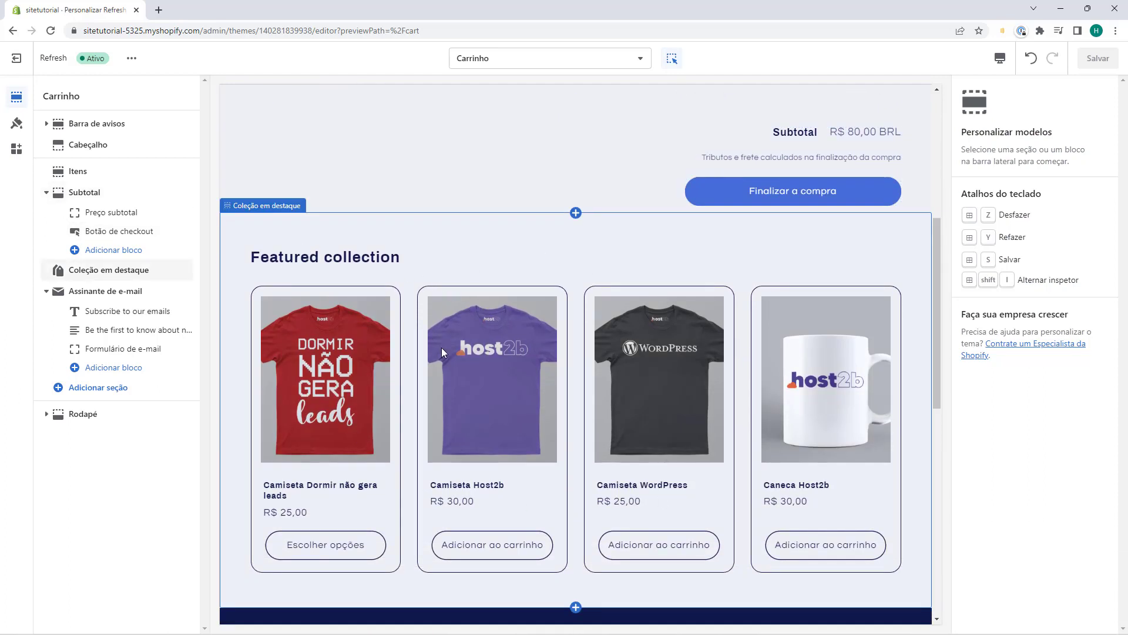
scroll(567, 305, down, 5)
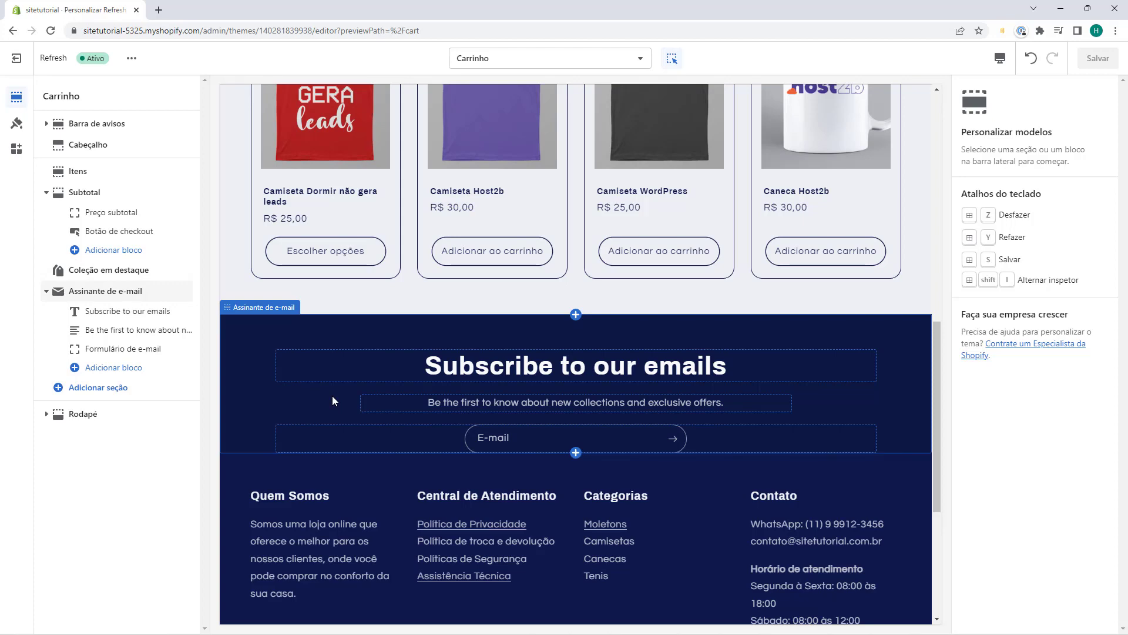
scroll(332, 400, up, 9)
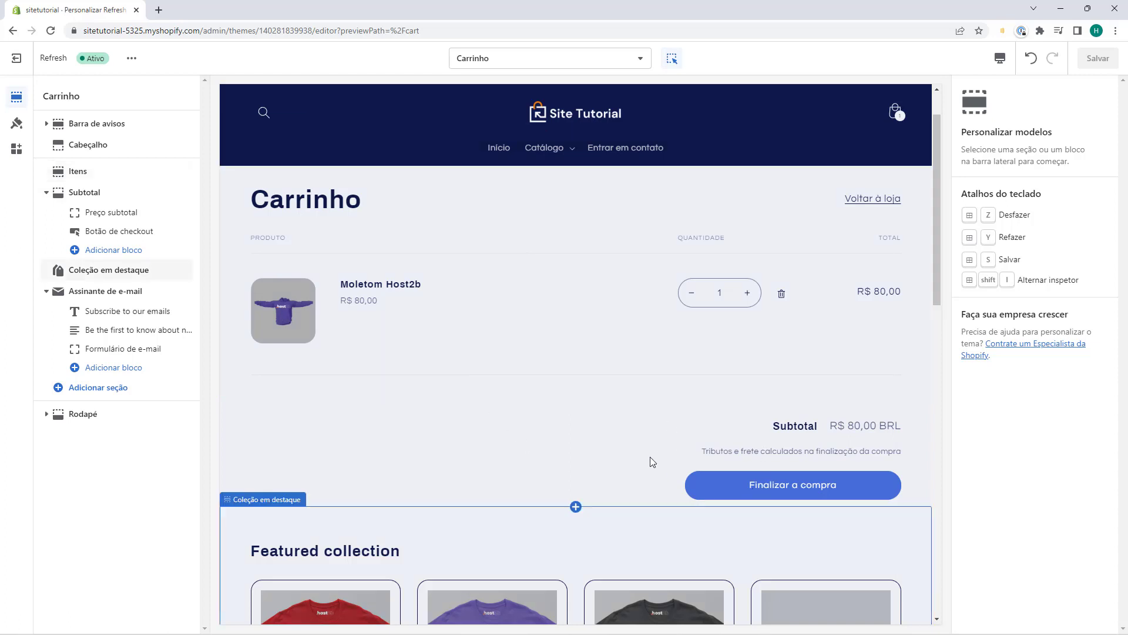
- Change the title of the cart page's featured collection section to "Produtos mais vendidos!!!"
scroll(590, 436, down, 6)
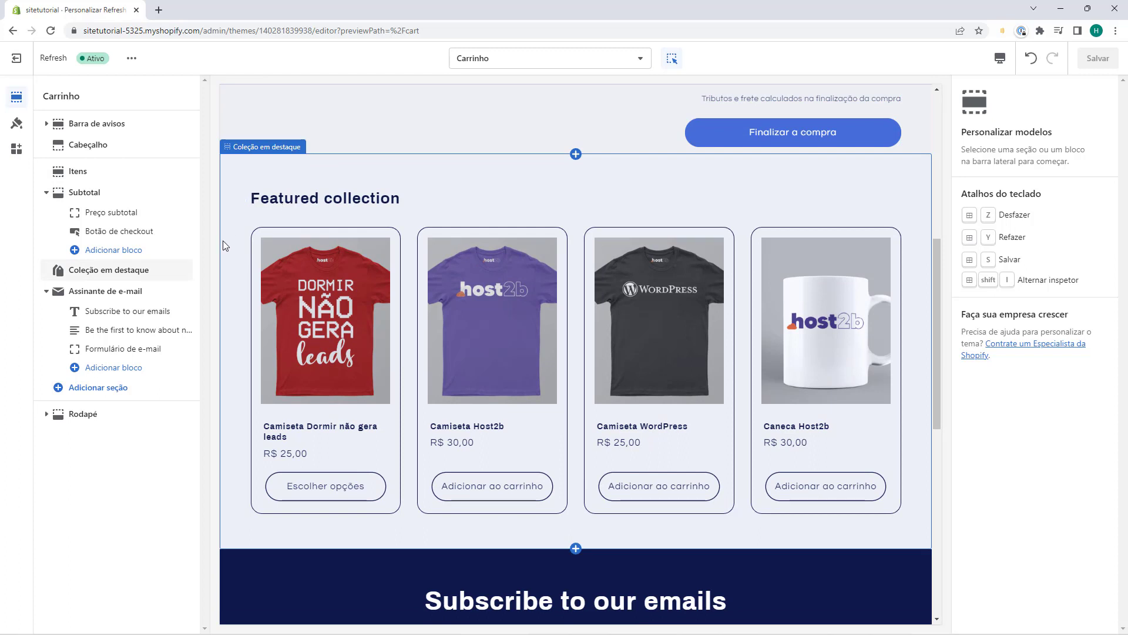
click(308, 202)
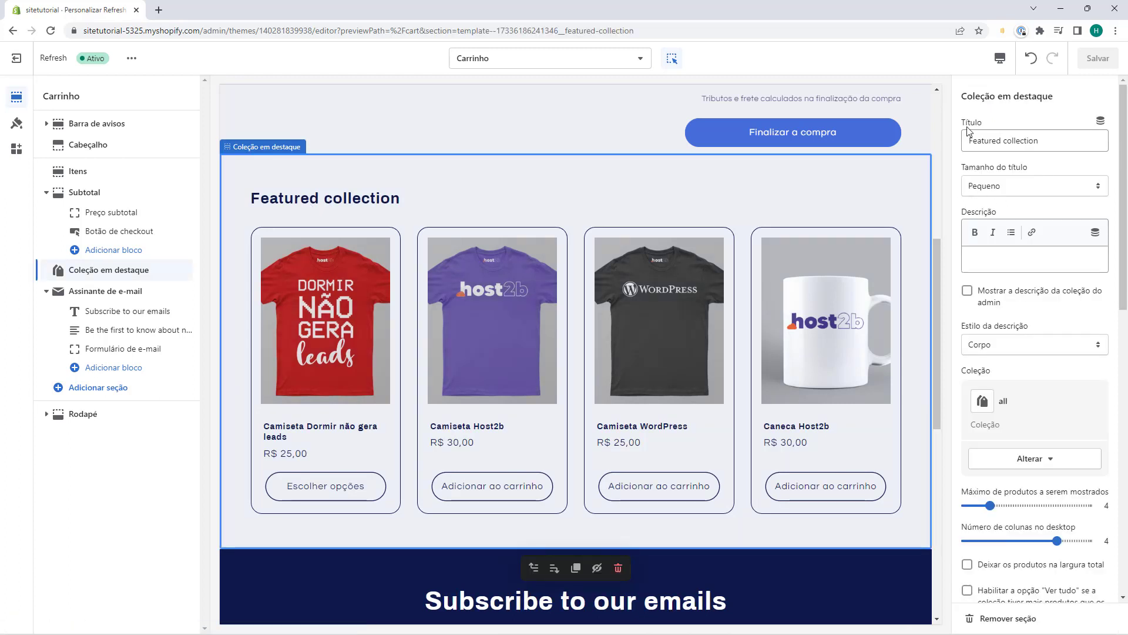
triple_click(980, 141)
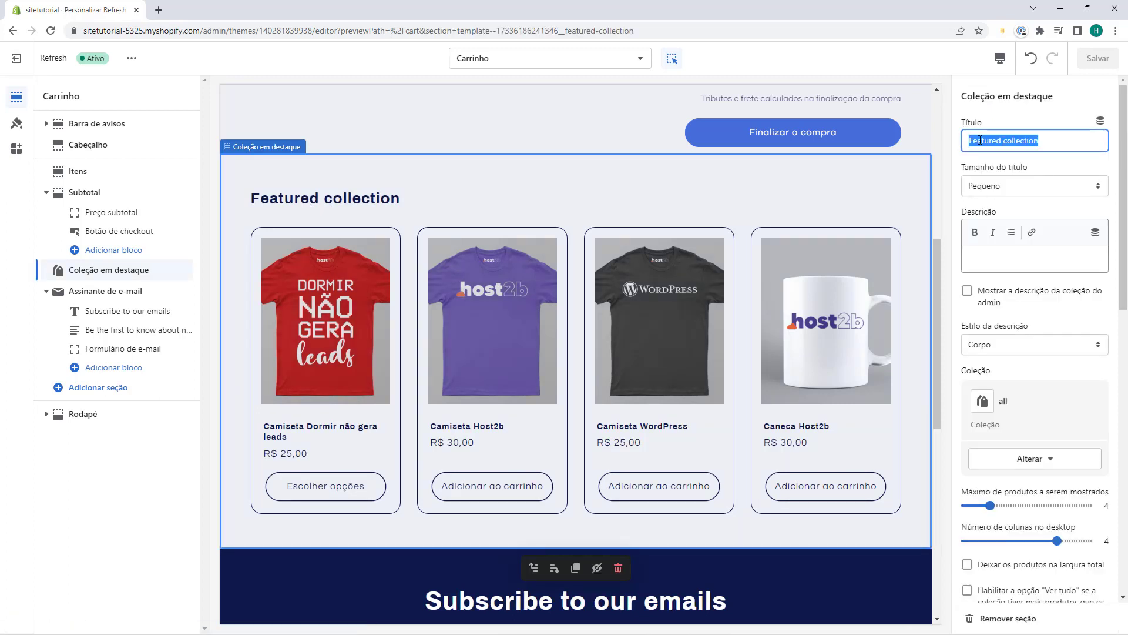
text(Produtos mais vendidos!!!)
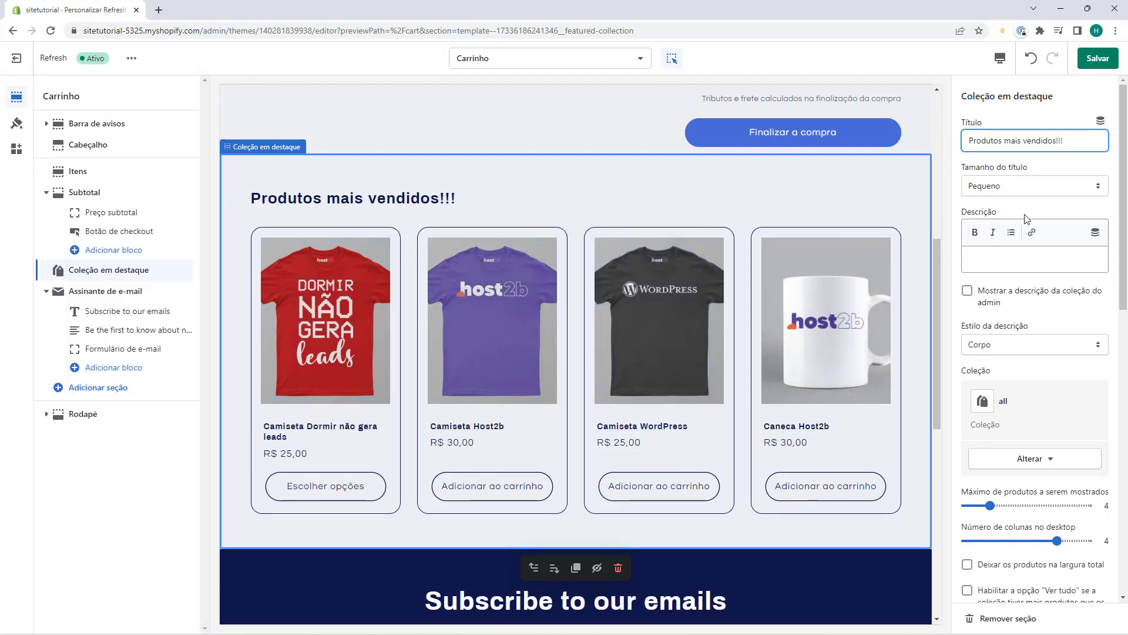
- Try Moletons do Site Tutorial as the featured section's collection and cancel the selection
scroll(1028, 218, down, 1)
scroll(1027, 218, down, 3)
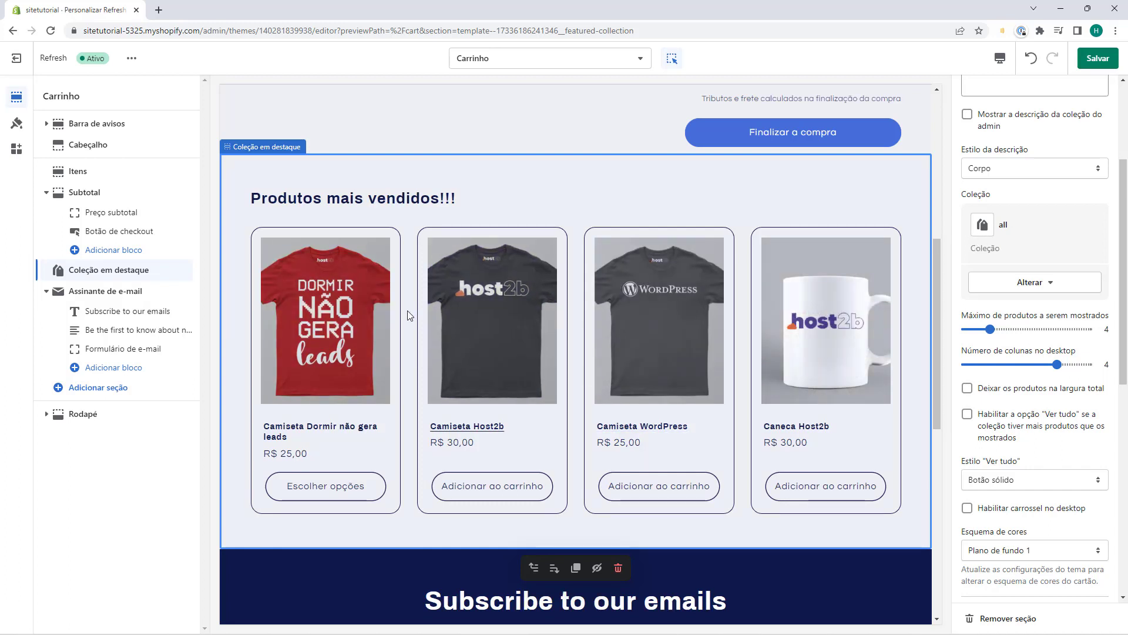
click(1016, 289)
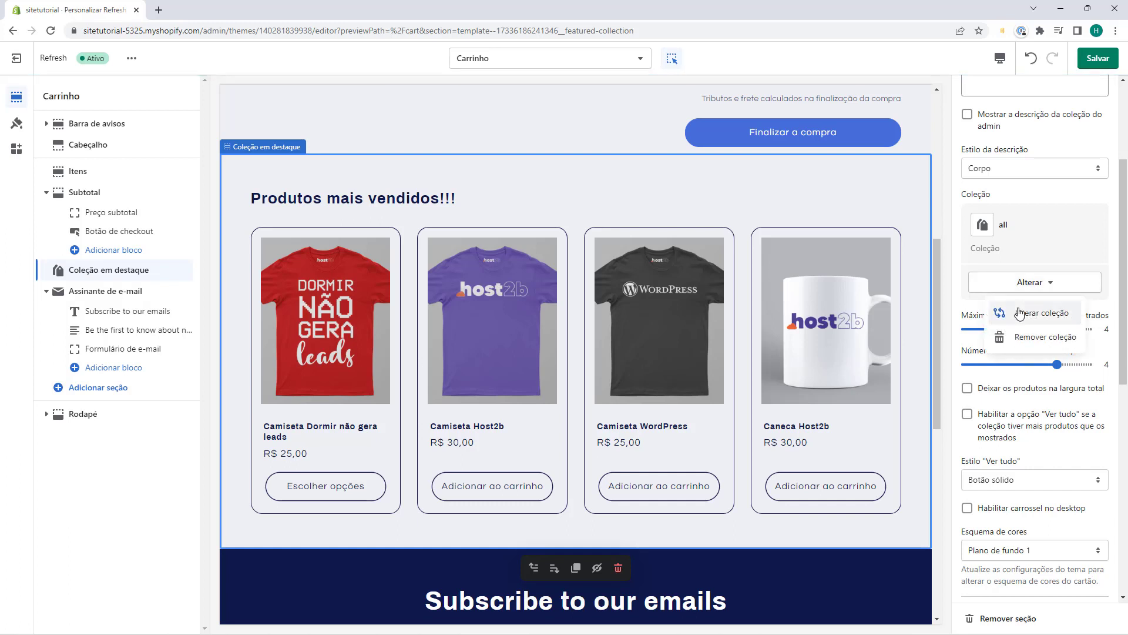
click(1018, 312)
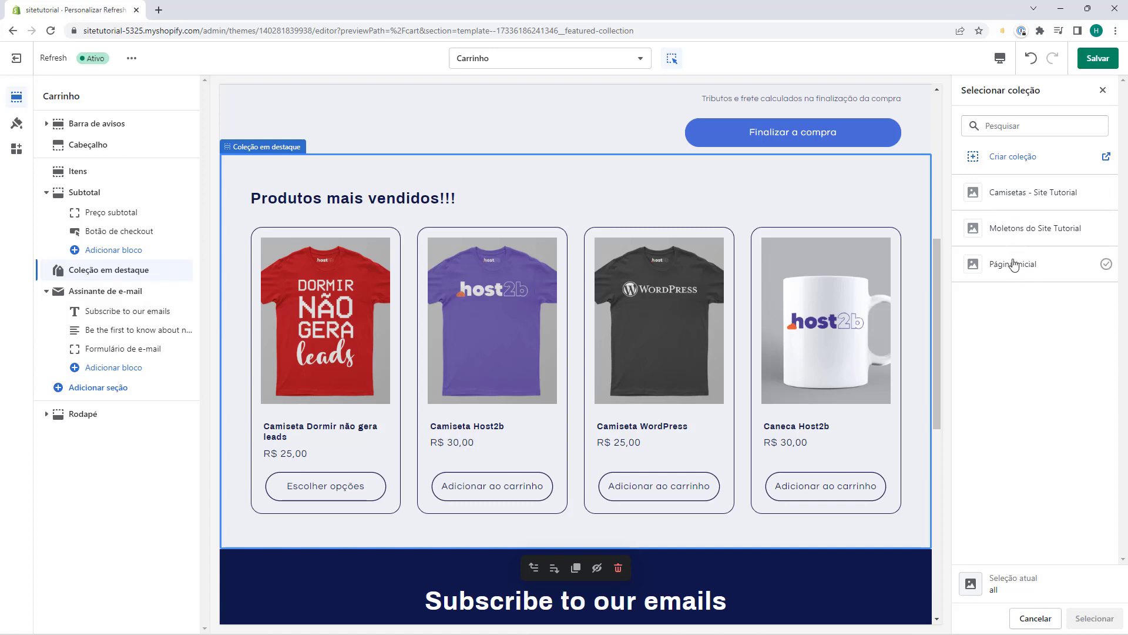
click(1015, 265)
click(1013, 232)
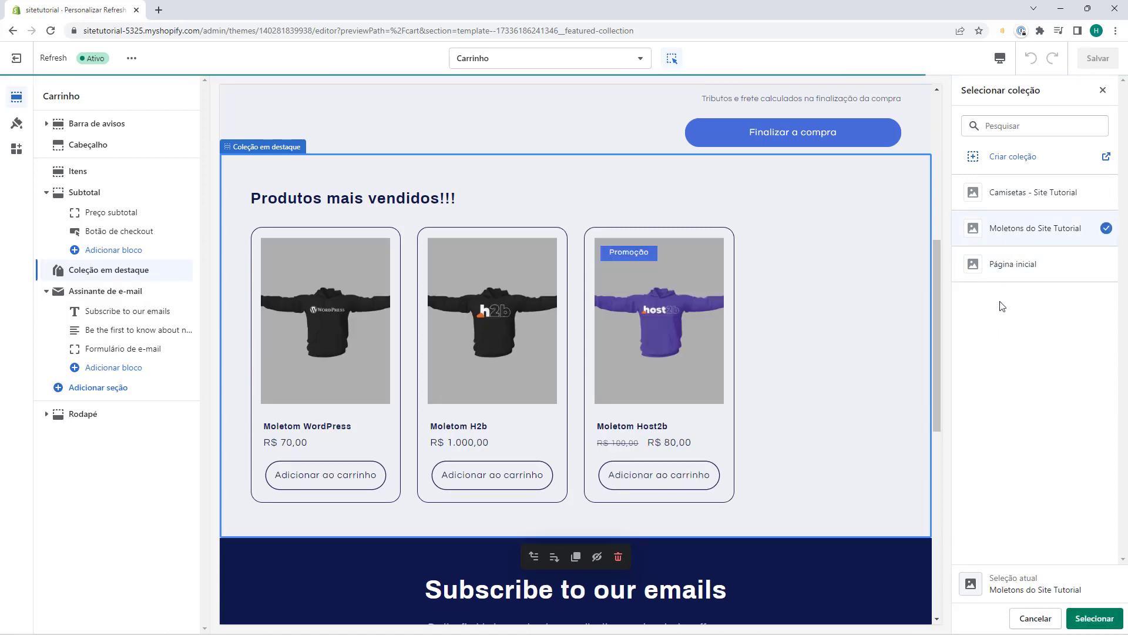
click(1027, 619)
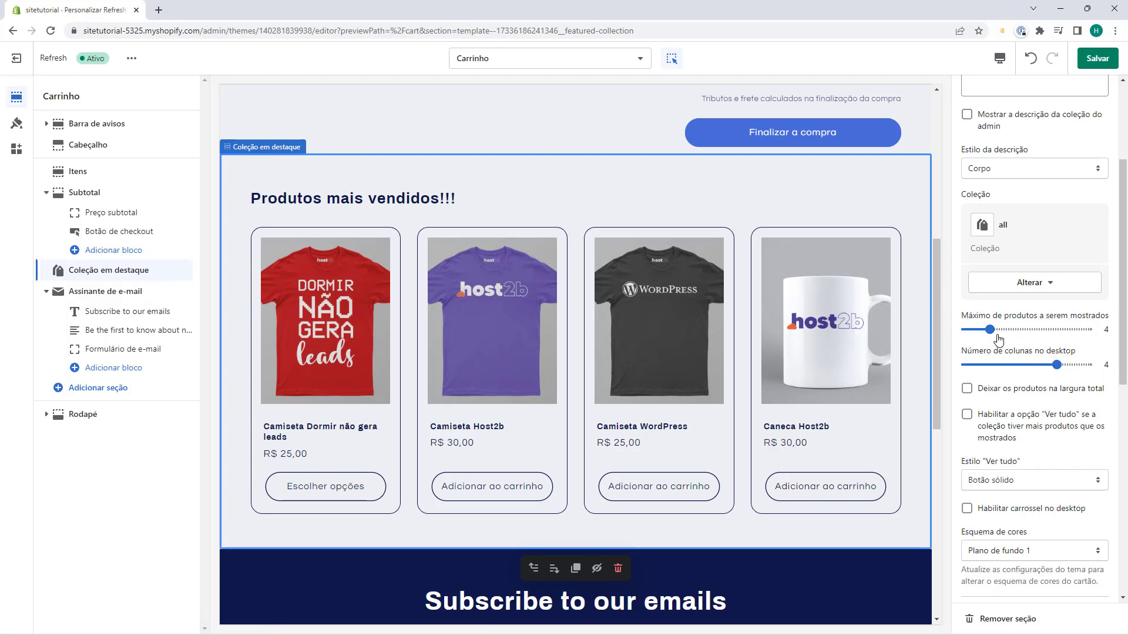
- Set the featured collection's number of columns on mobile devices to 1 coluna
scroll(972, 332, down, 3)
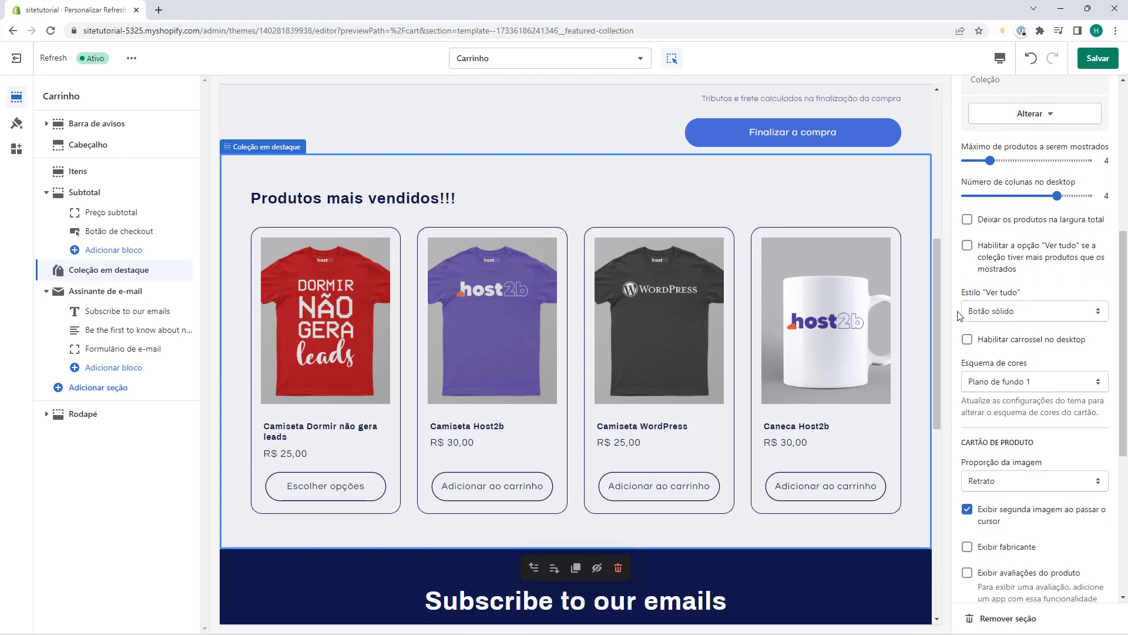
scroll(958, 315, down, 5)
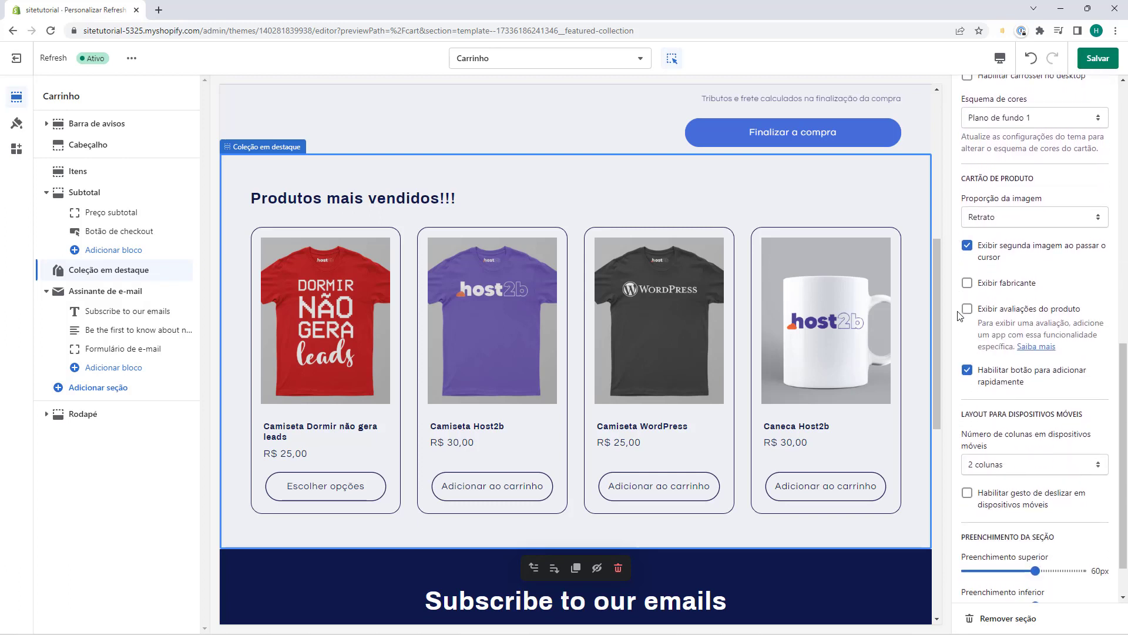
scroll(959, 316, down, 1)
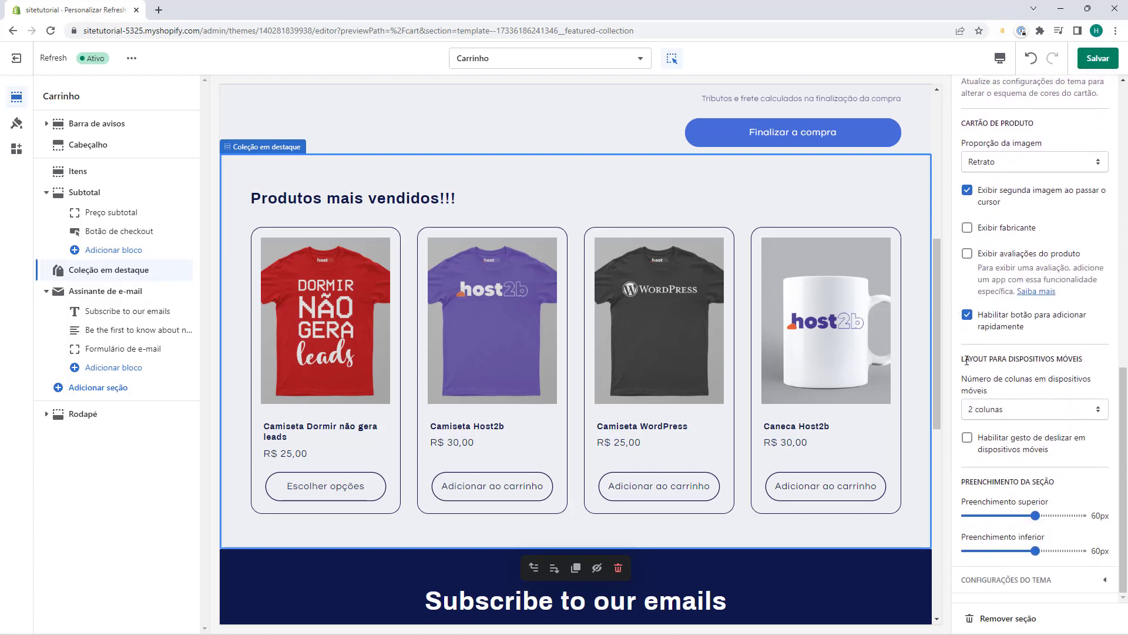
click(987, 426)
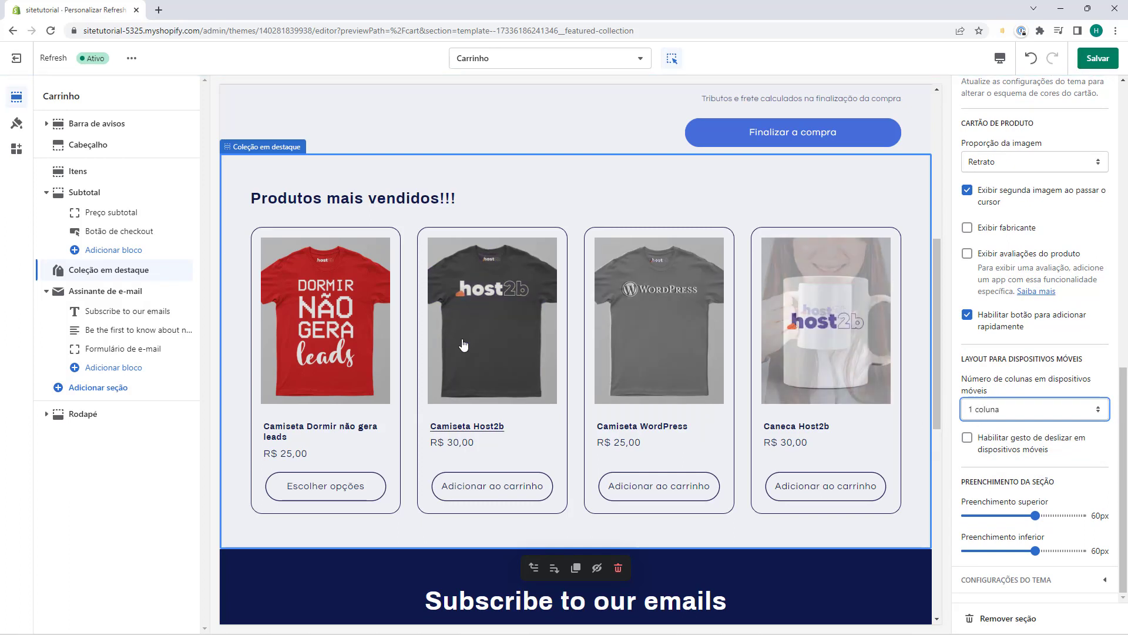
- Preview the cart page as shown on mobile devices and review the featured collection's layout
click(1000, 64)
click(1004, 90)
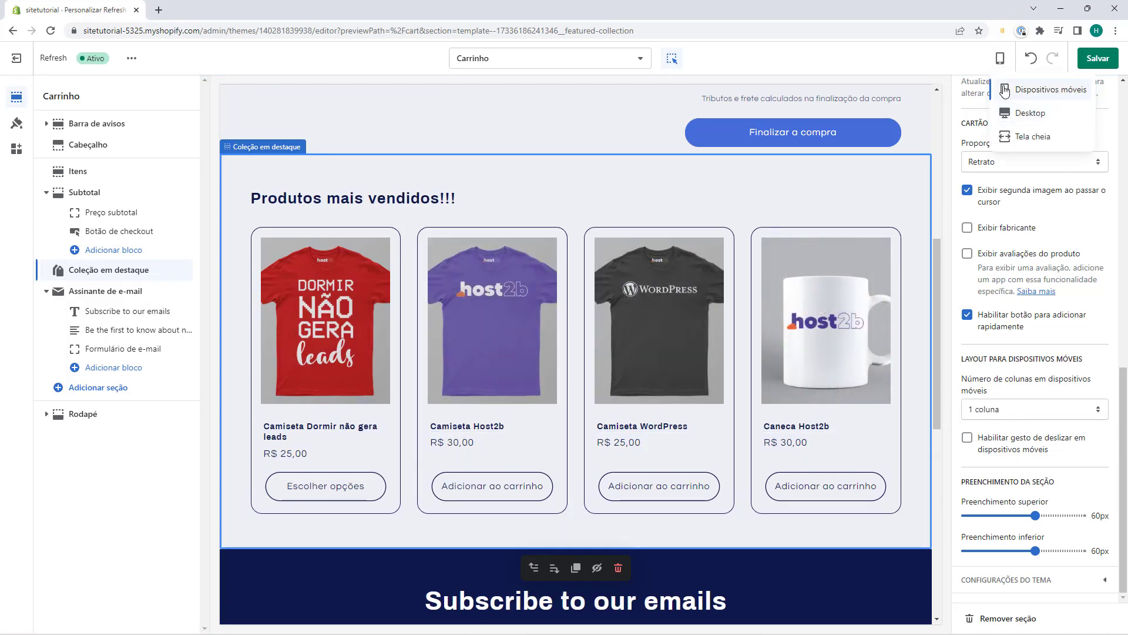
scroll(591, 230, down, 13)
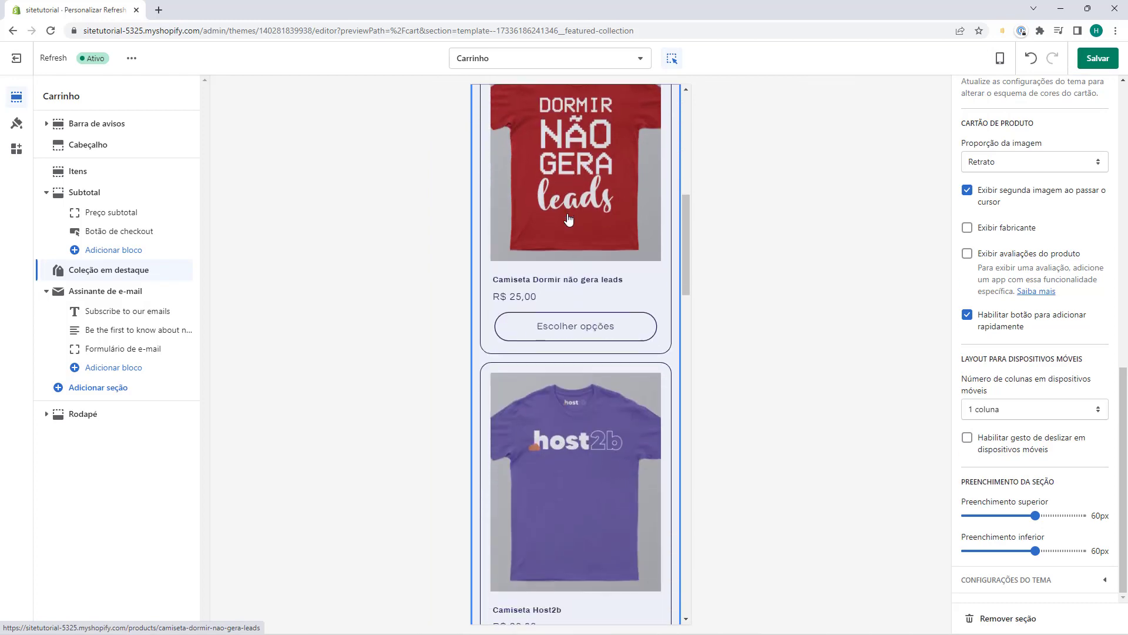
scroll(567, 222, down, 3)
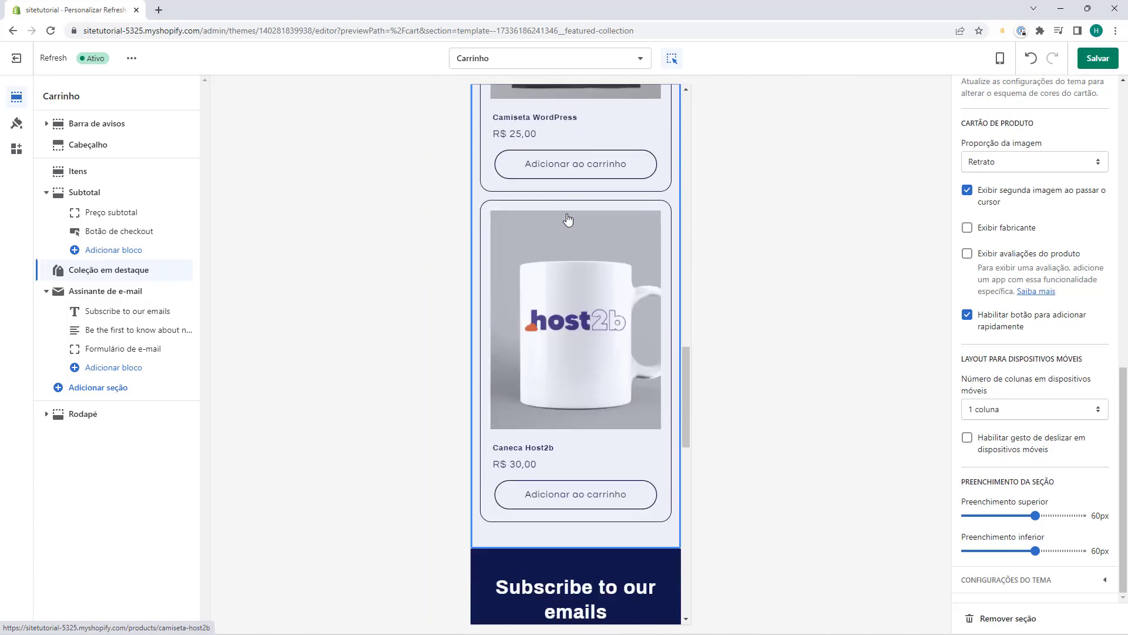
scroll(568, 221, up, 15)
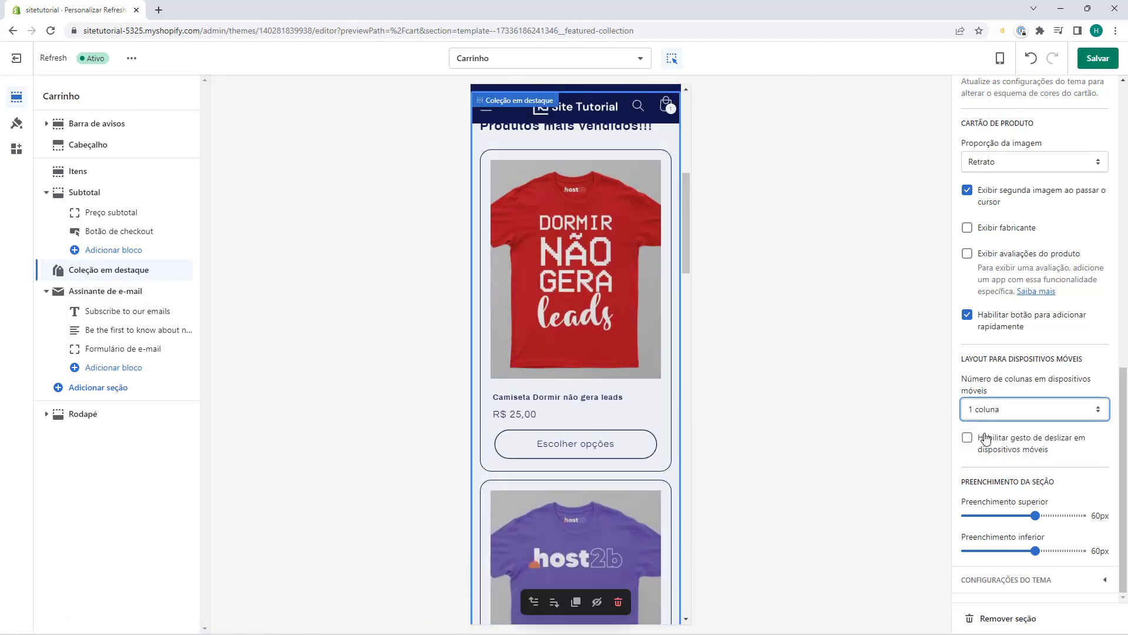
- Try the featured collection's mobile layout with 2 colunas and return it to 1 coluna
click(993, 414)
click(994, 439)
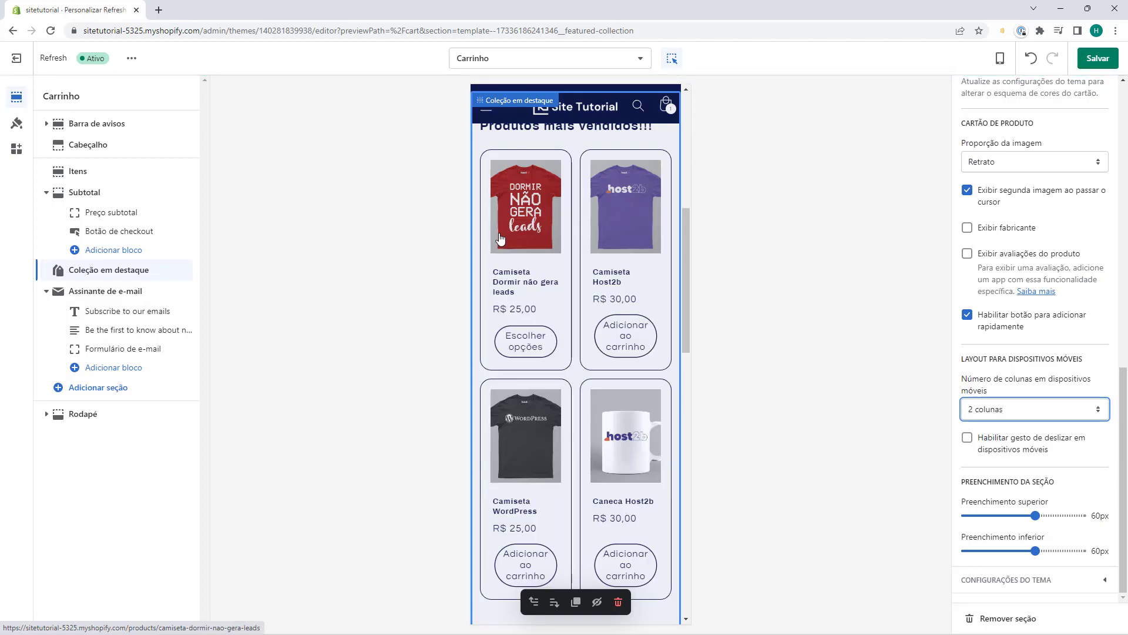
click(992, 409)
click(1005, 425)
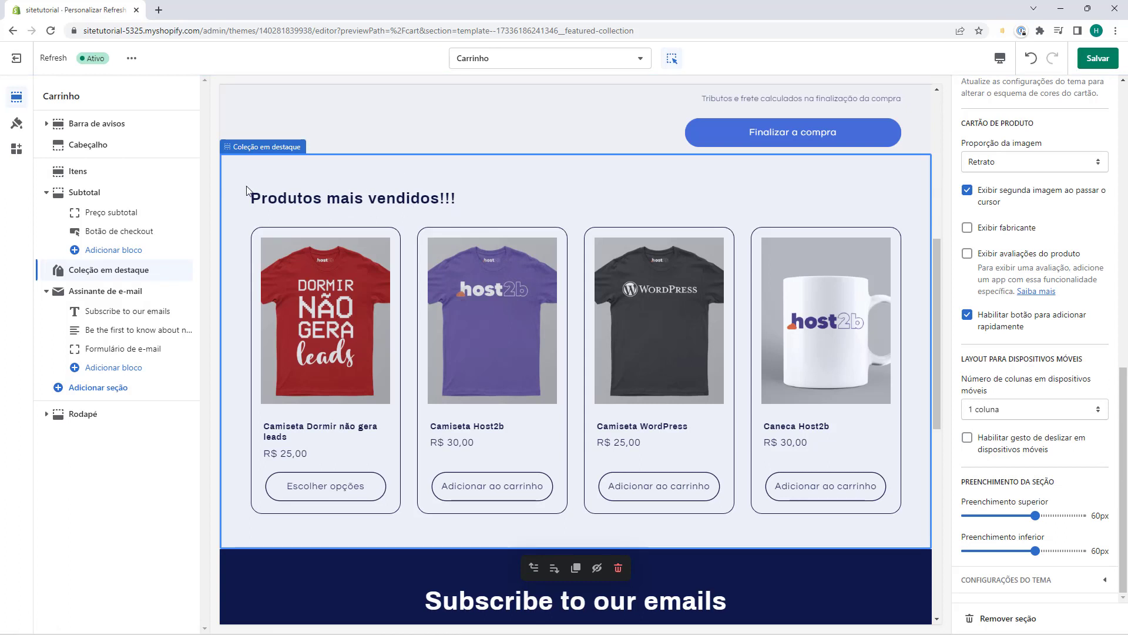
- Remove the Assinante de e-mail section, "Subscribe to our emails", from the cart page
scroll(294, 252, down, 5)
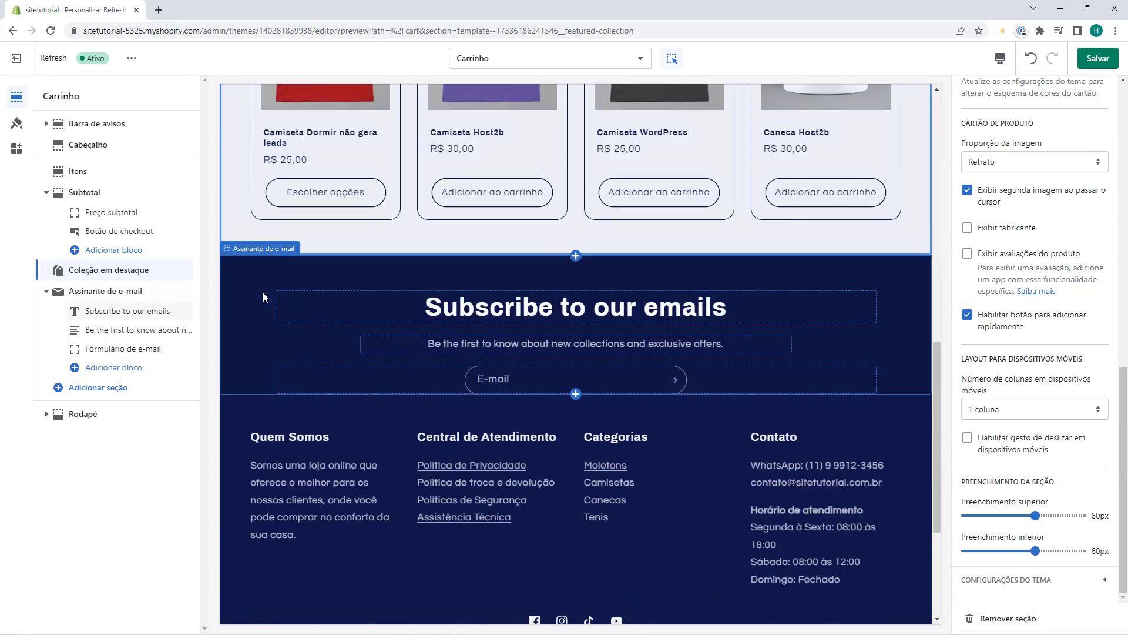
click(252, 304)
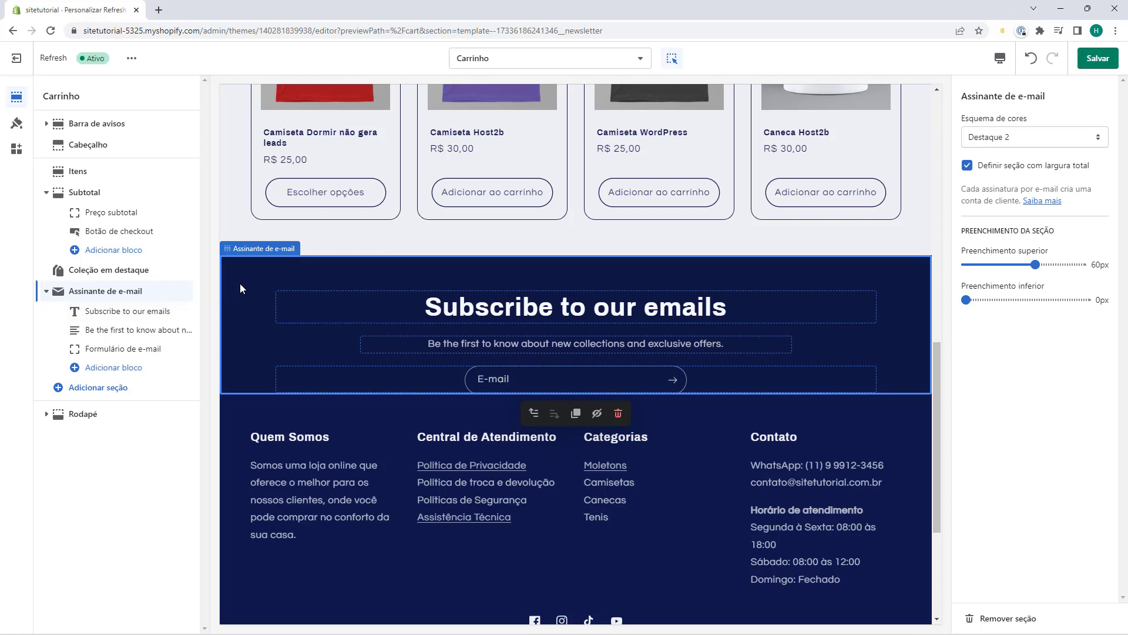
click(618, 413)
- Review the edited cart page from the item list down to the footer
scroll(600, 444, up, 8)
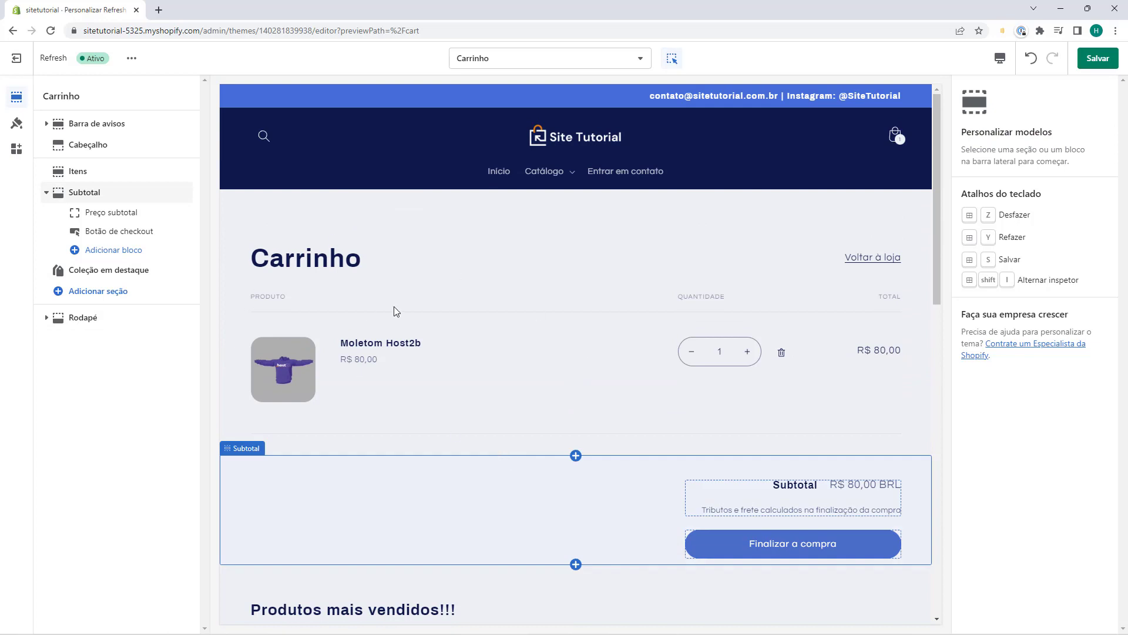
scroll(662, 396, down, 2)
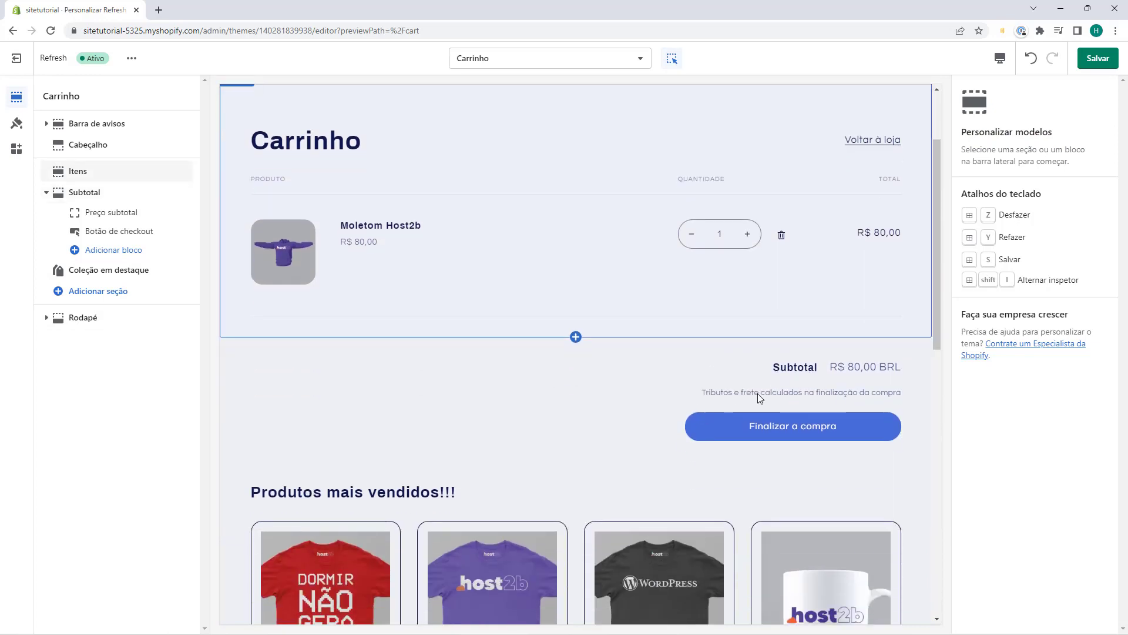
scroll(479, 260, down, 5)
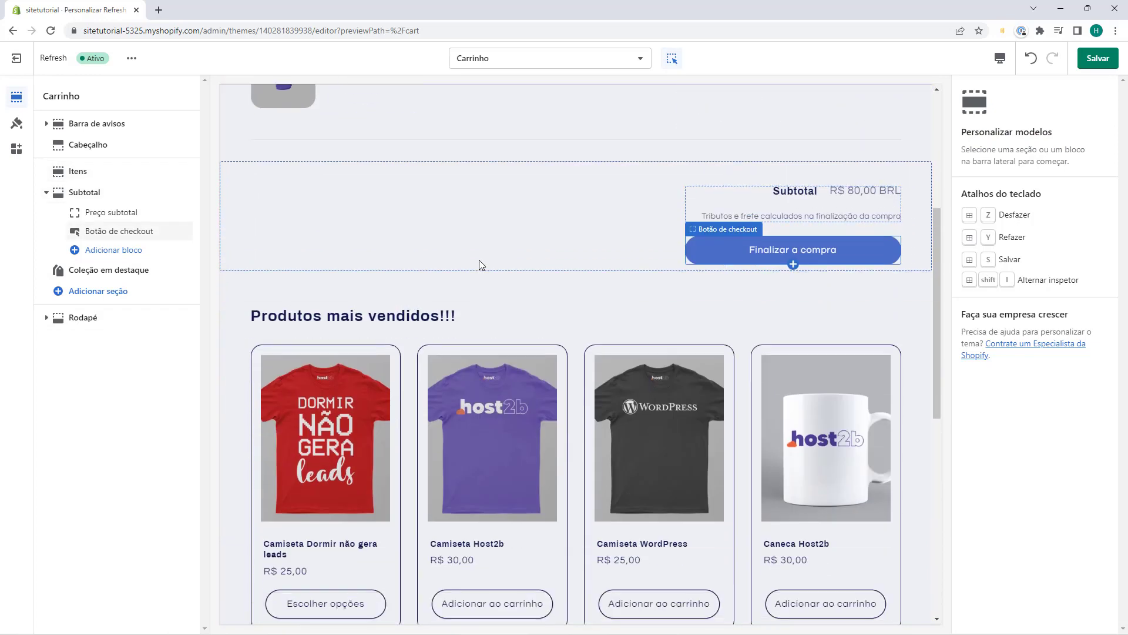
scroll(428, 294, down, 5)
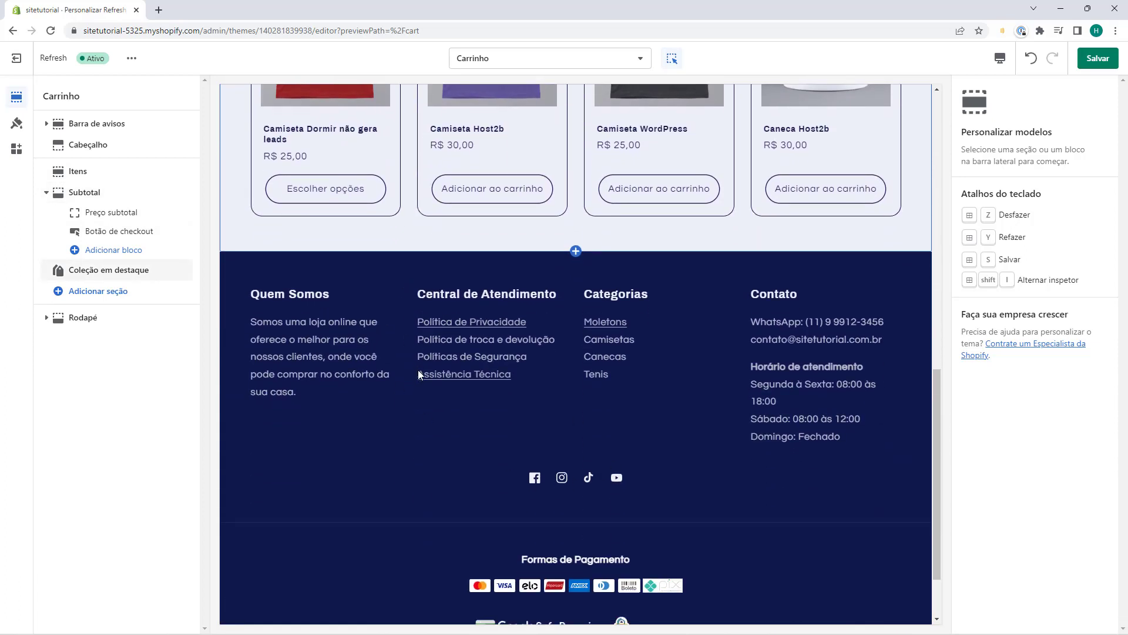
scroll(434, 373, down, 1)
scroll(460, 376, up, 15)
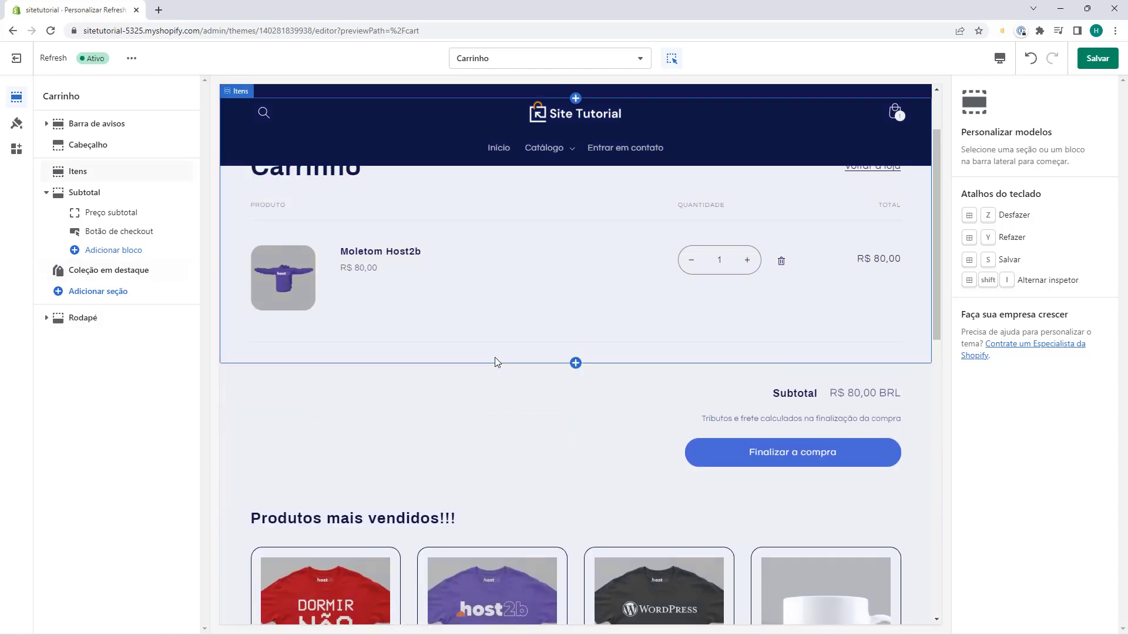
scroll(431, 365, up, 2)
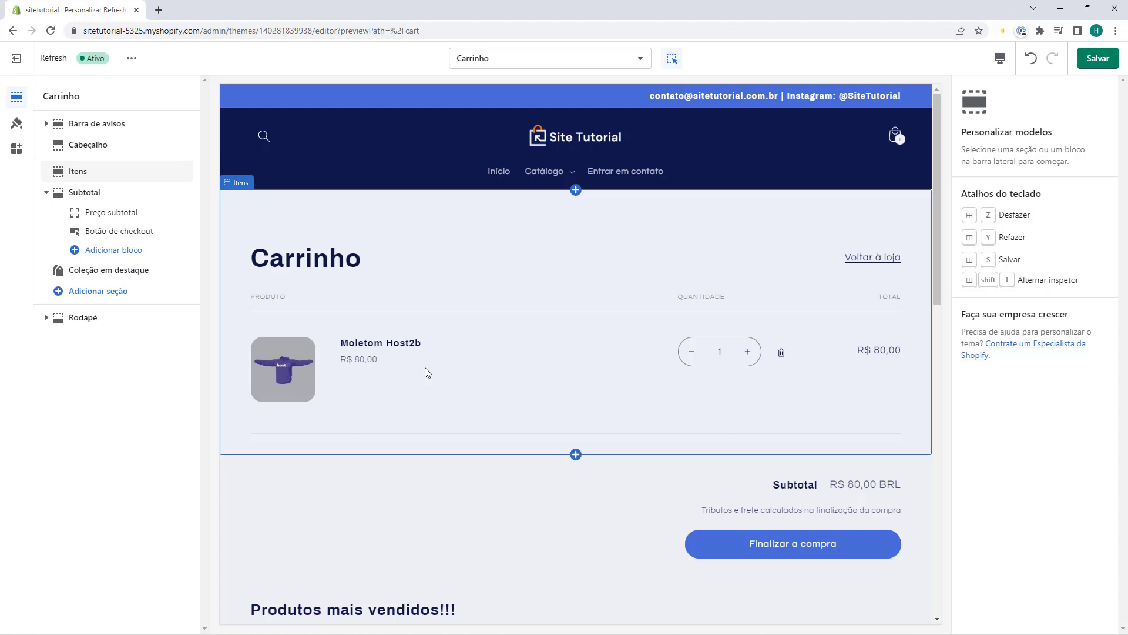
- Check the cart items and subtotal once more and save the cart page's customizations
scroll(427, 372, down, 3)
scroll(426, 371, up, 3)
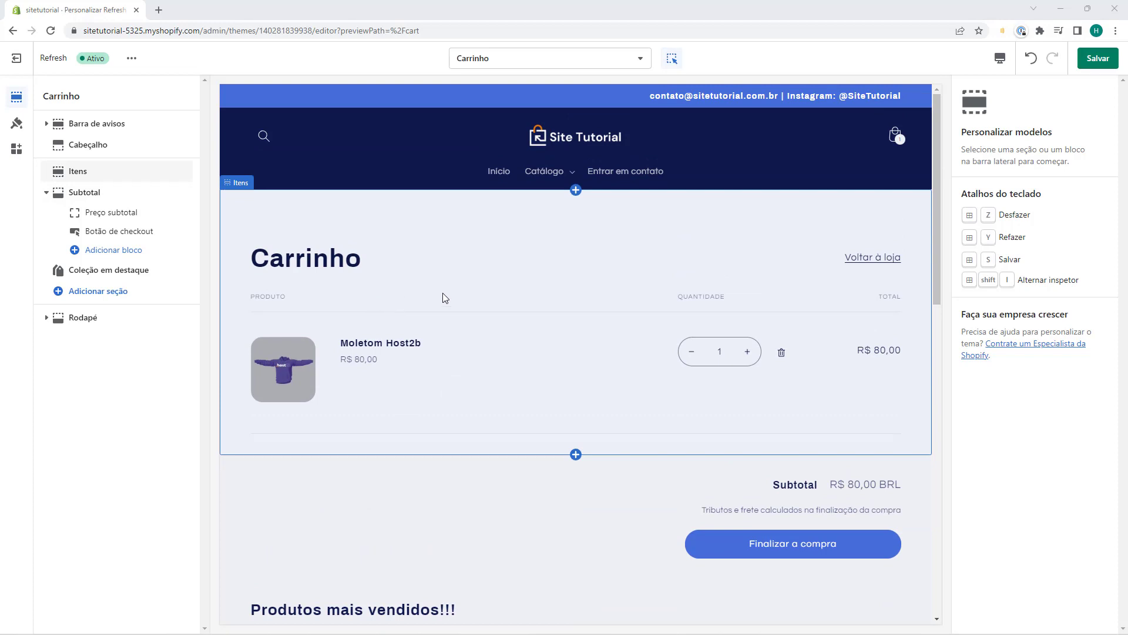
click(1091, 63)
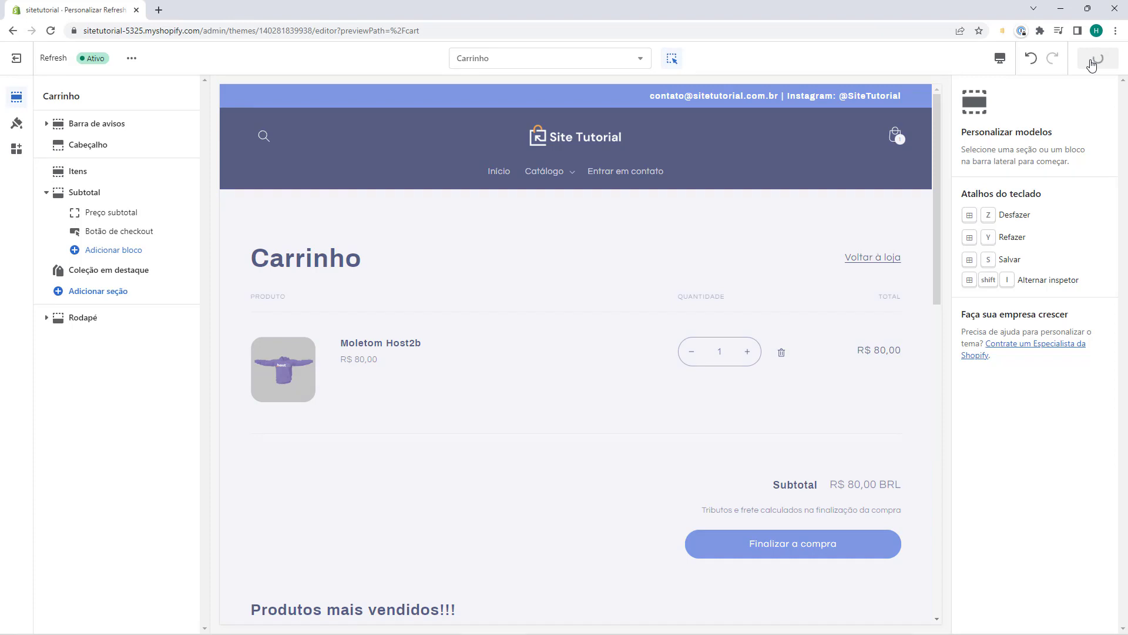